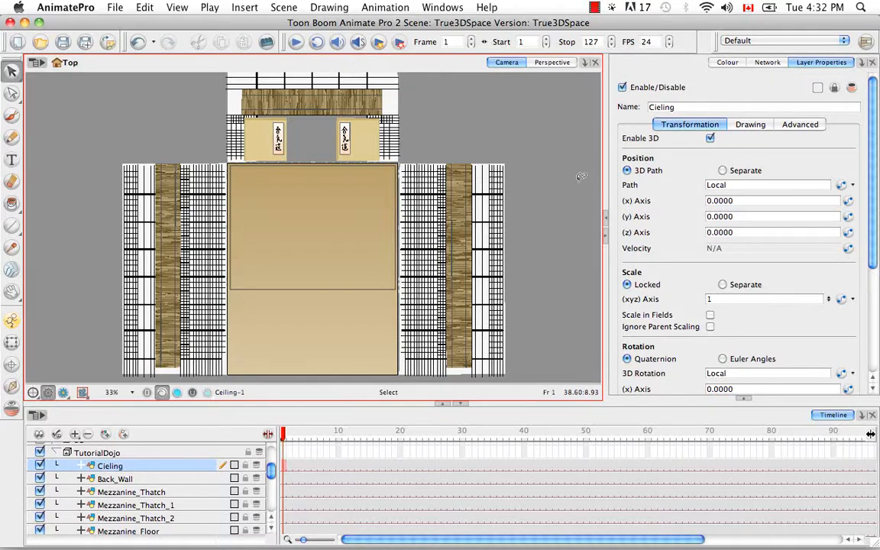
- Show the Advanced Animation toolbar
left_click(446, 8)
mouse_move(470, 67)
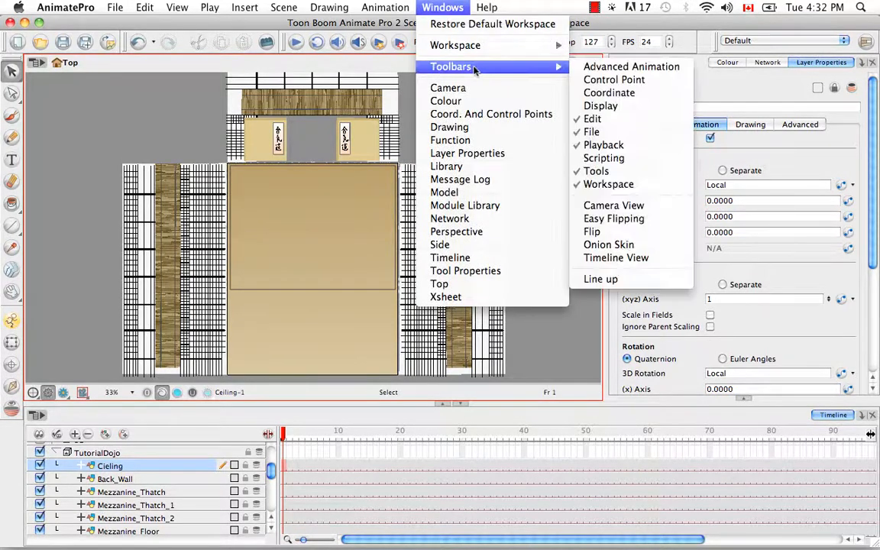
left_click(662, 68)
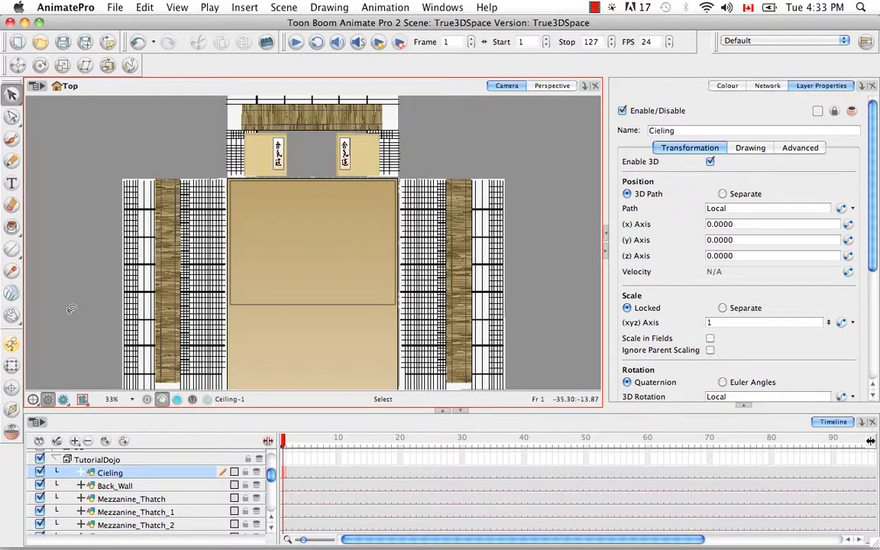
- Activate the Translate tool on the Cieling layer and show the whole set at an angle in the Perspective view
left_click(18, 66)
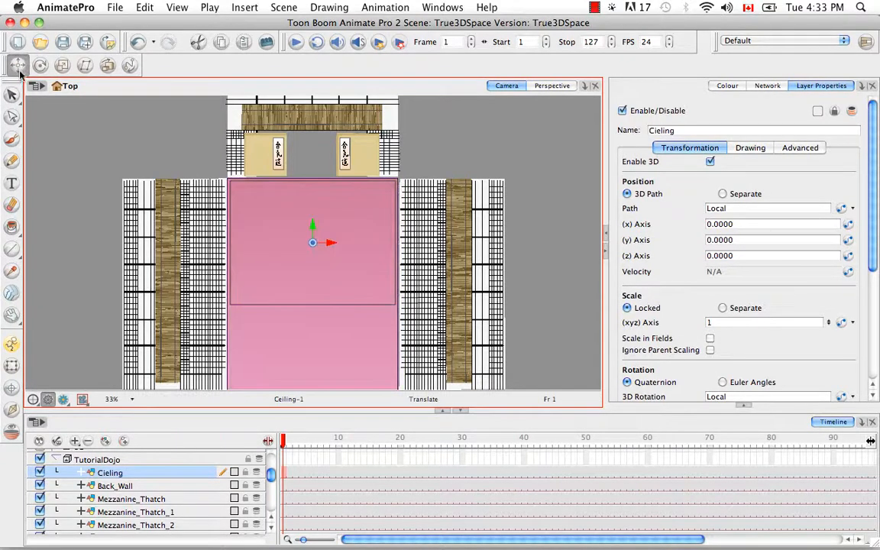
left_click(548, 86)
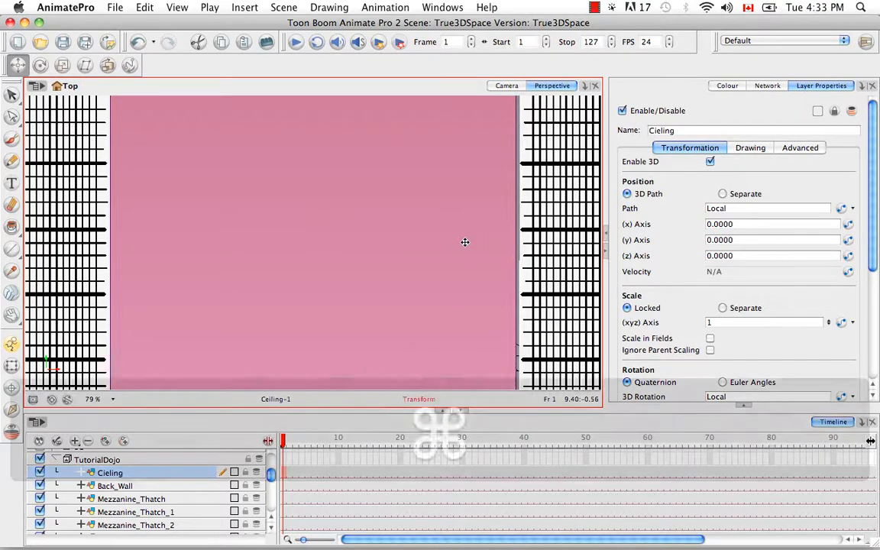
key("super+minus")
key("super+minus")
key("super+minus")
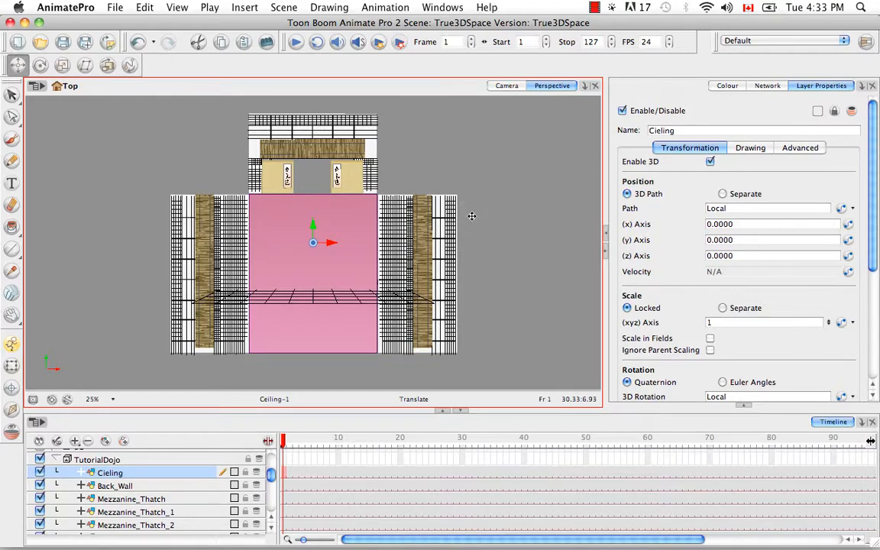
left_click_drag(479, 206, 406, 177)
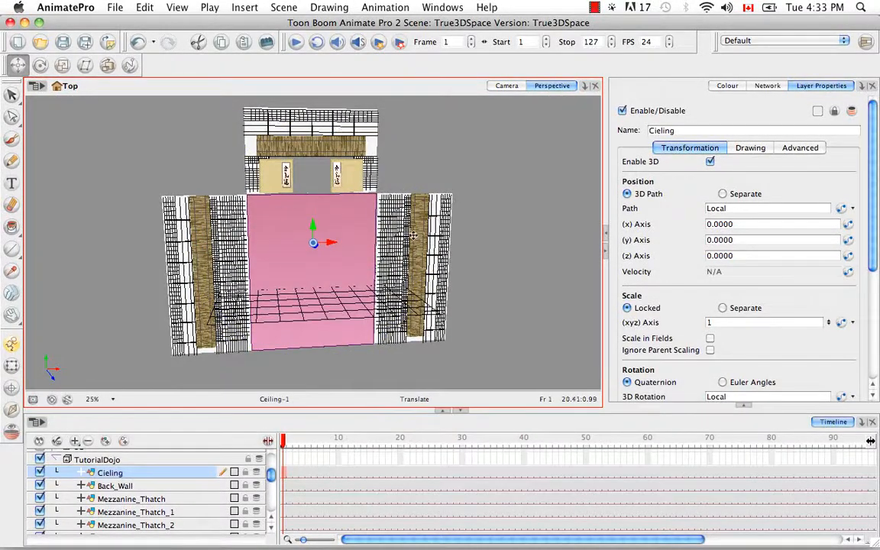
left_click_drag(364, 261, 342, 242)
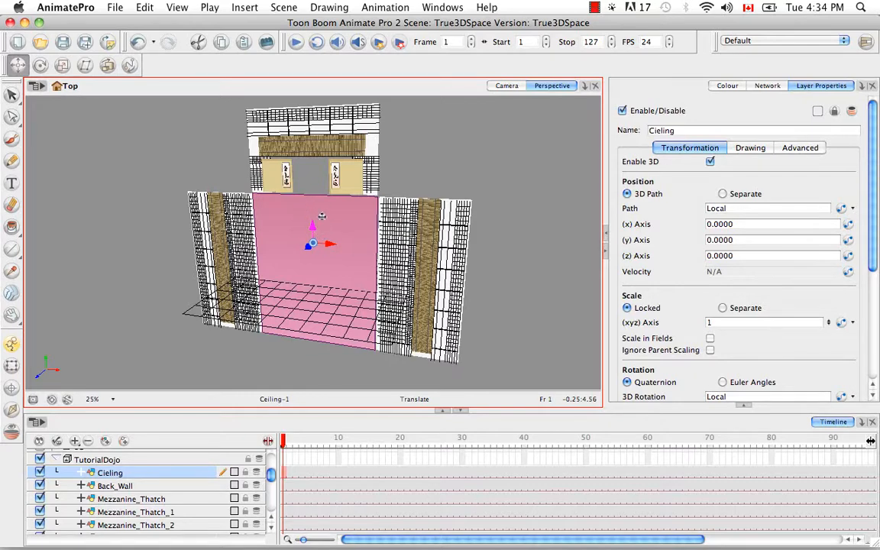
- Try moving the ceiling down to about 10.68 S on the y axis and to about 2.46 B on the z axis, undoing each move
left_click_drag(311, 230, 322, 267)
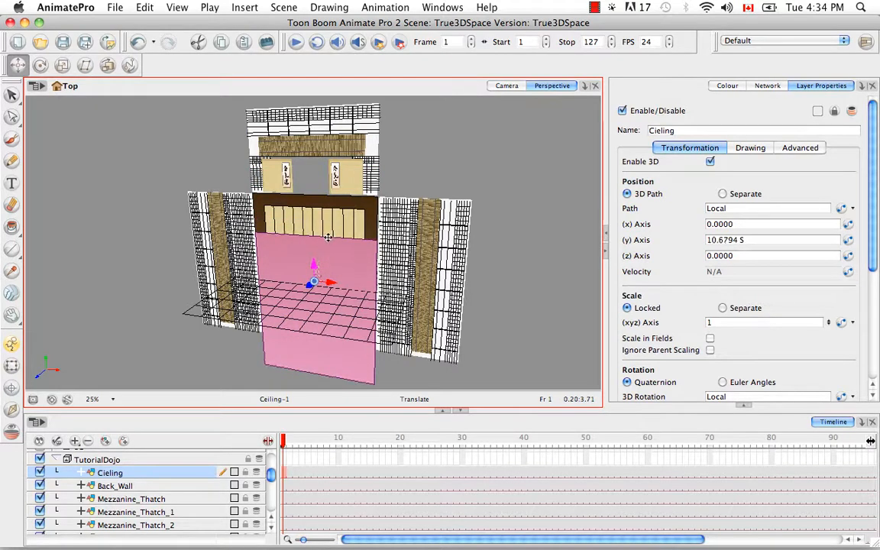
key("super+z")
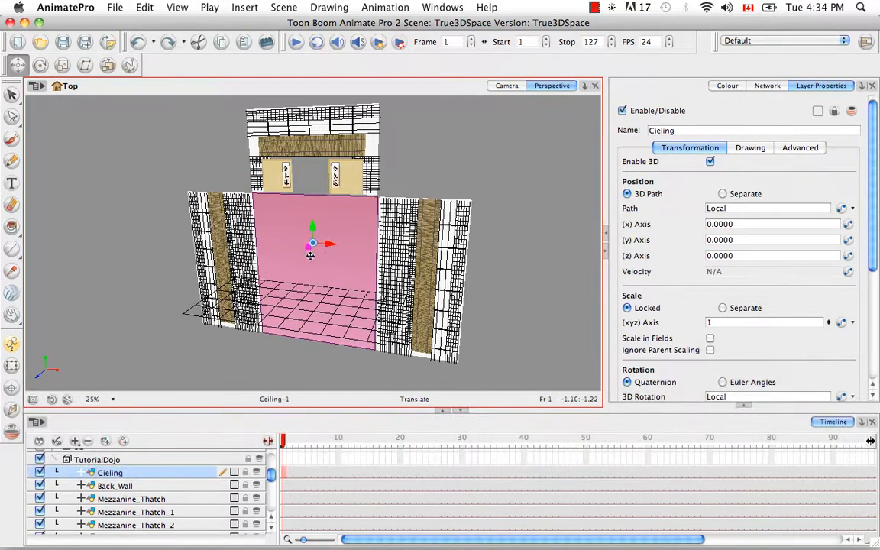
left_click_drag(310, 244, 328, 243)
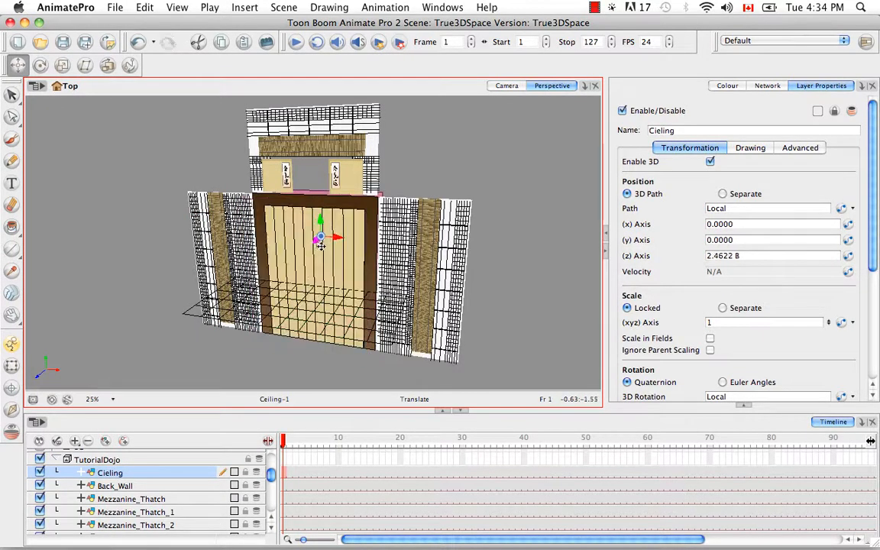
key("super+z")
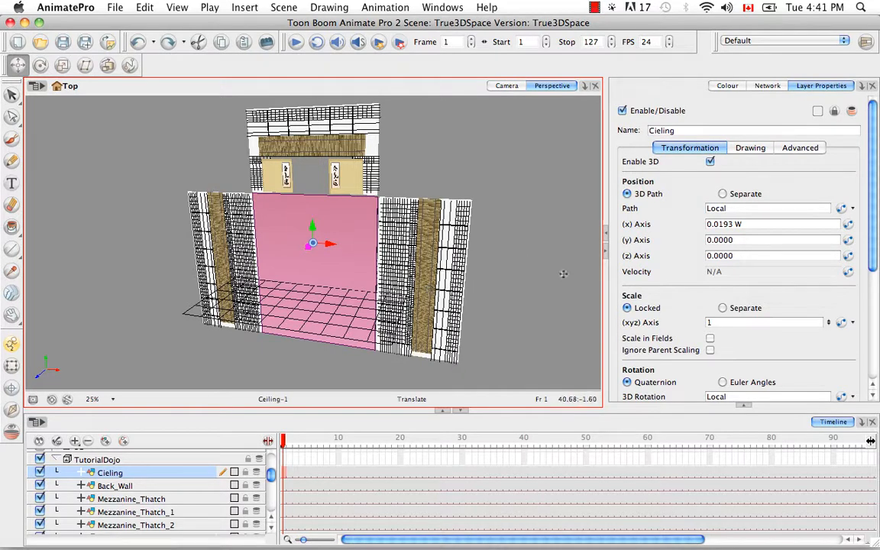
- Try rotating the ceiling freely about its y, x and z axes with the Rotate tool, undoing each rotation
left_click(41, 66)
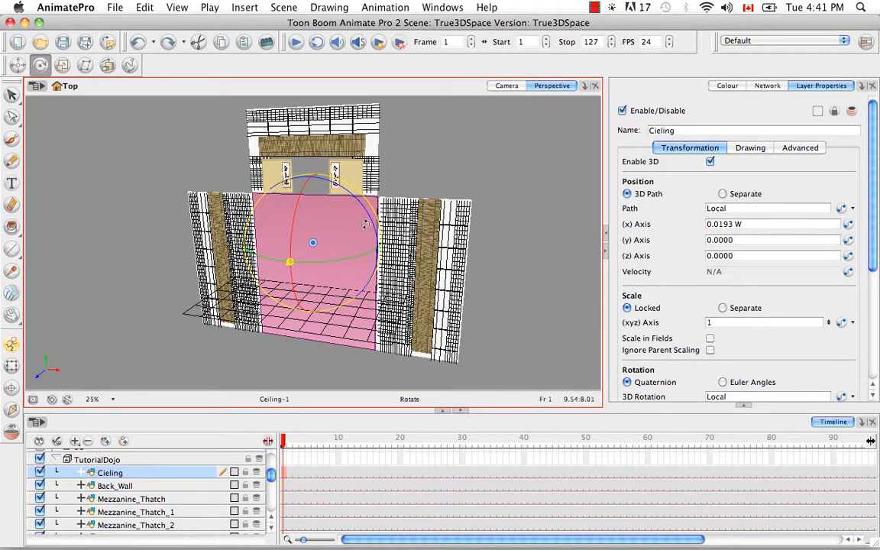
key("alt+super")
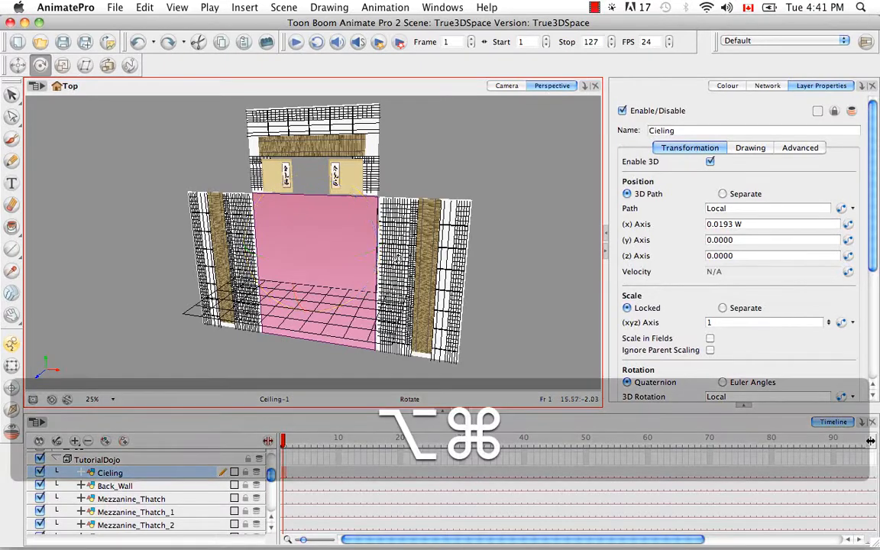
left_click_drag(398, 258, 305, 332)
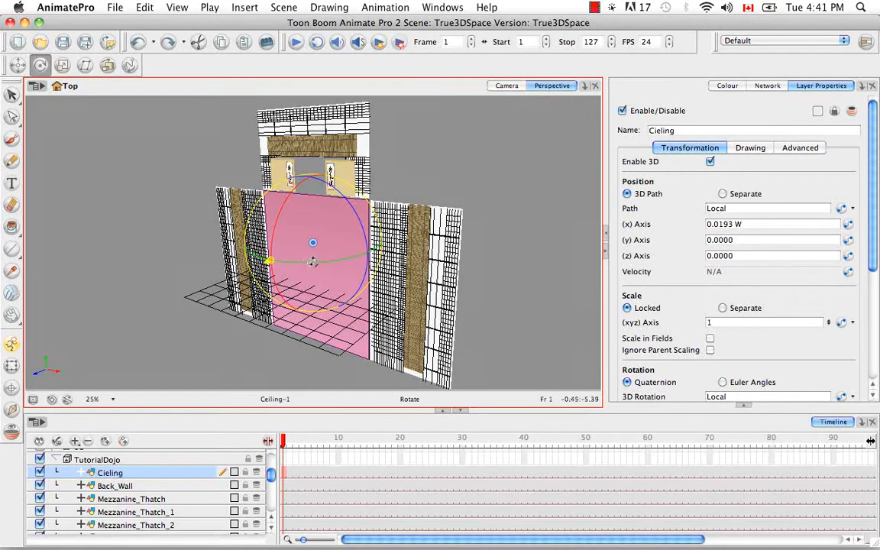
left_click_drag(310, 262, 355, 249)
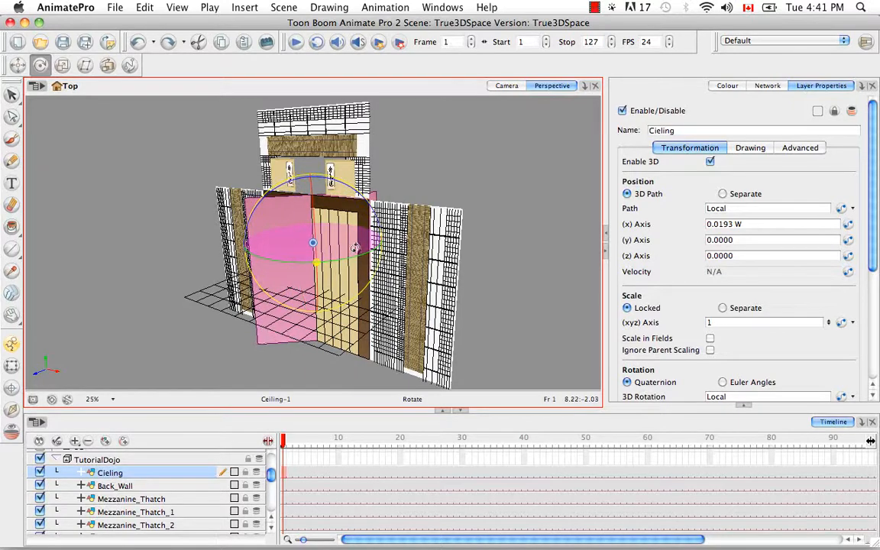
key("super+z")
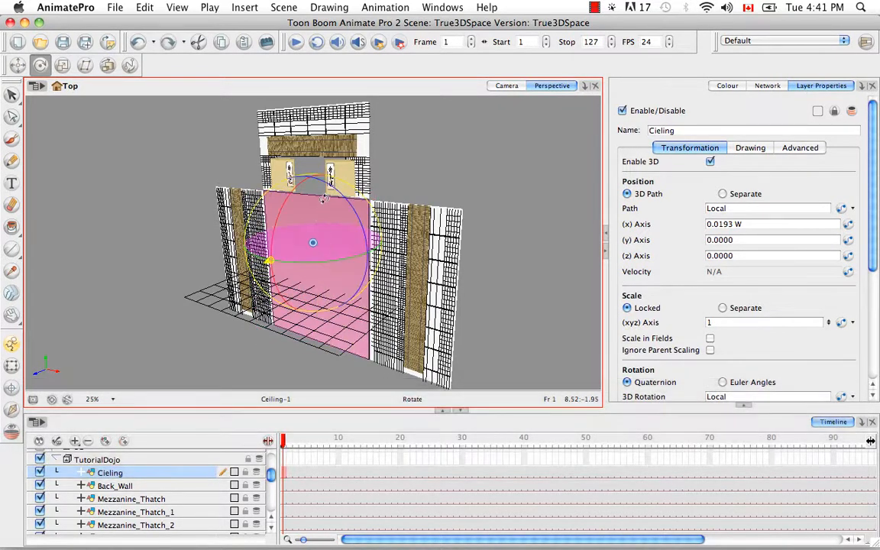
left_click_drag(269, 260, 286, 284)
key("super+z")
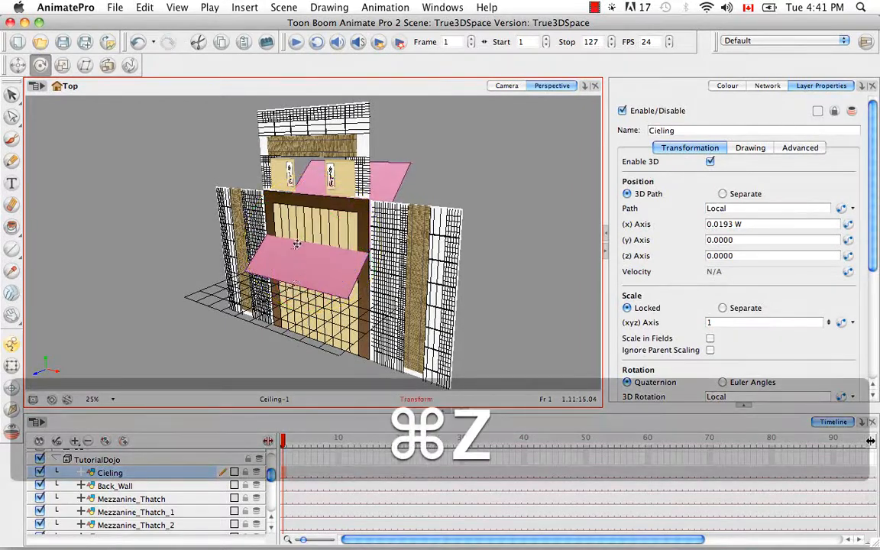
key("super+z")
left_click_drag(305, 171, 354, 258)
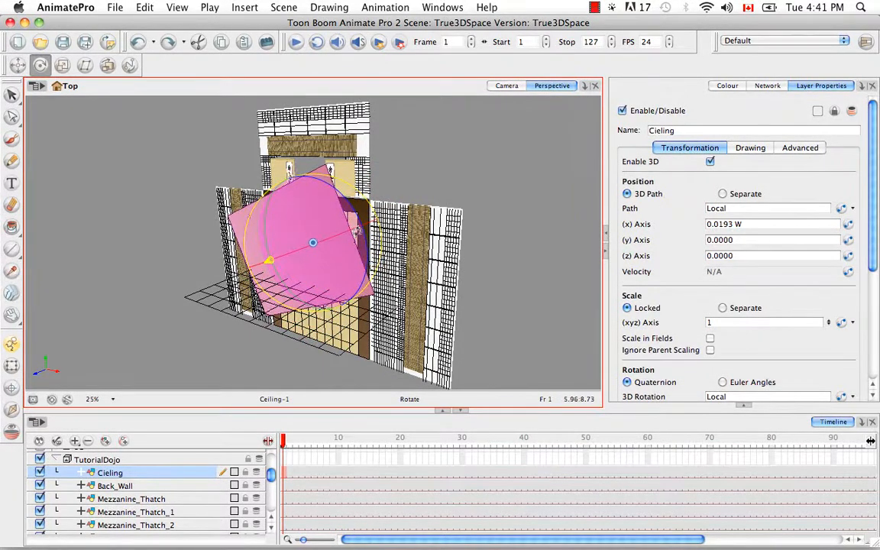
key("super+z")
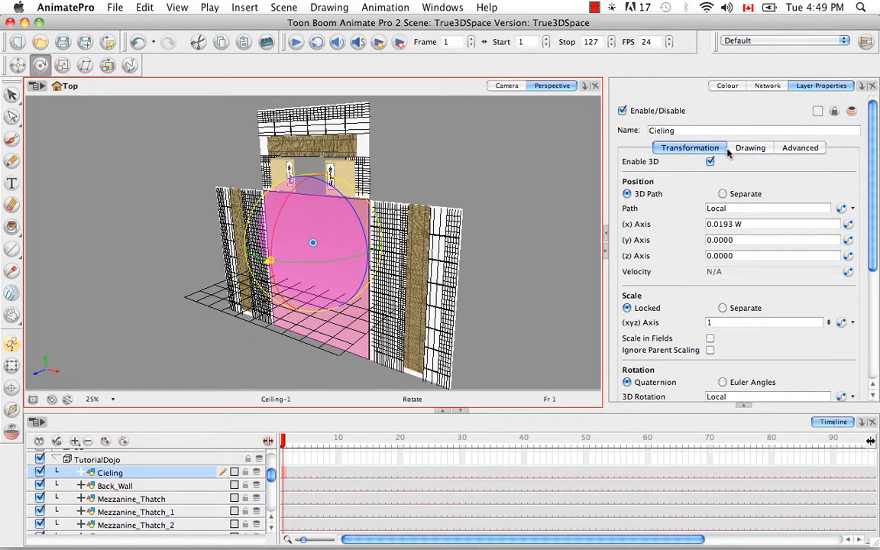
- Switch the ceiling's rotation to Euler Angles and set its x-axis rotation to 90
left_click_drag(876, 199, 868, 333)
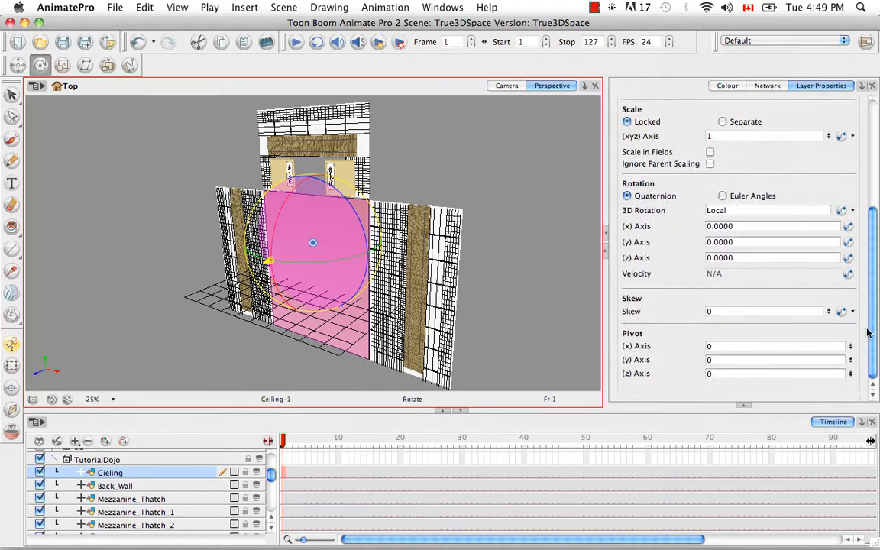
left_click(722, 196)
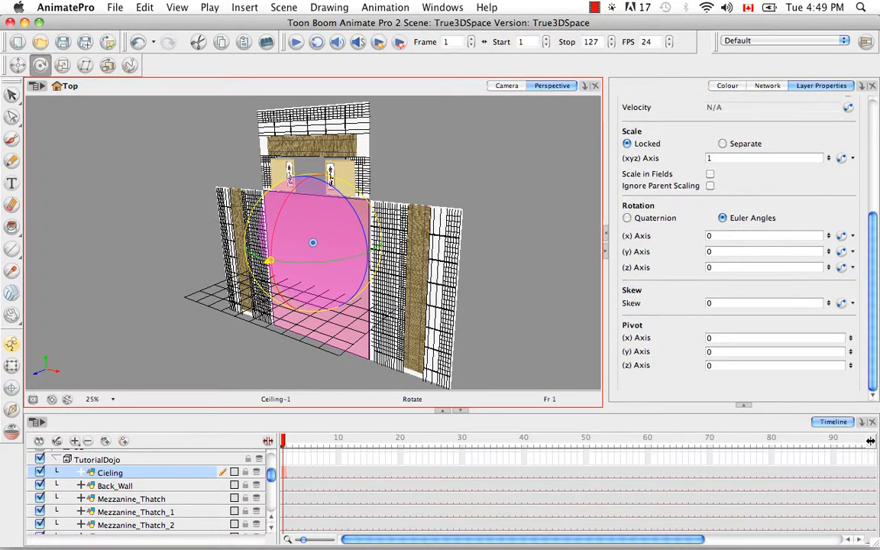
left_click(716, 236)
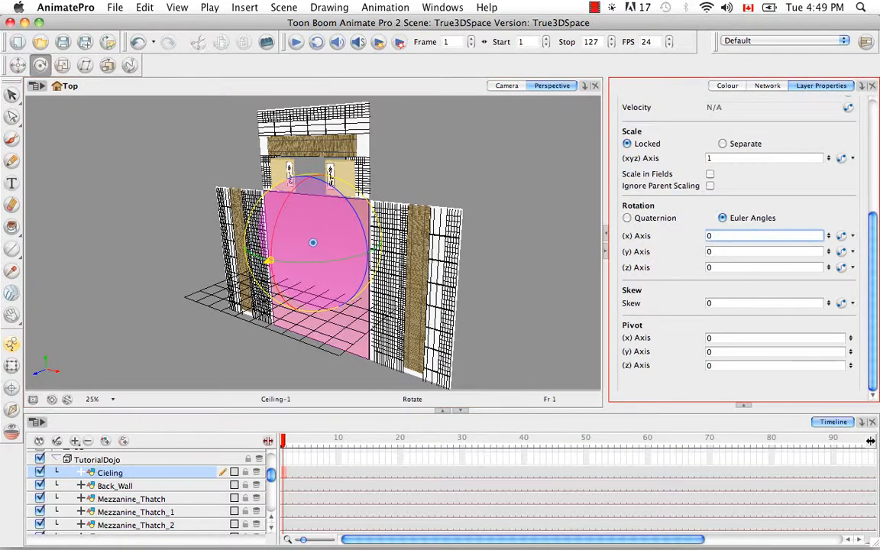
type("90")
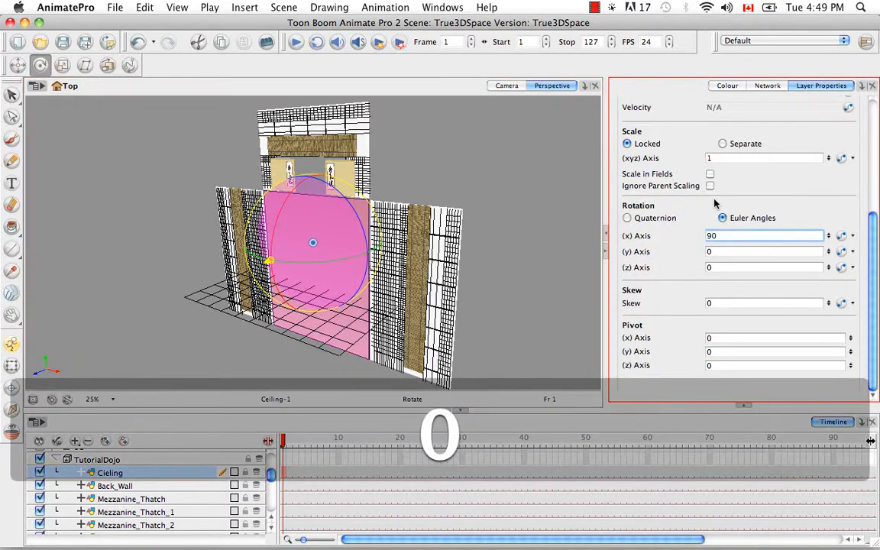
key("Return")
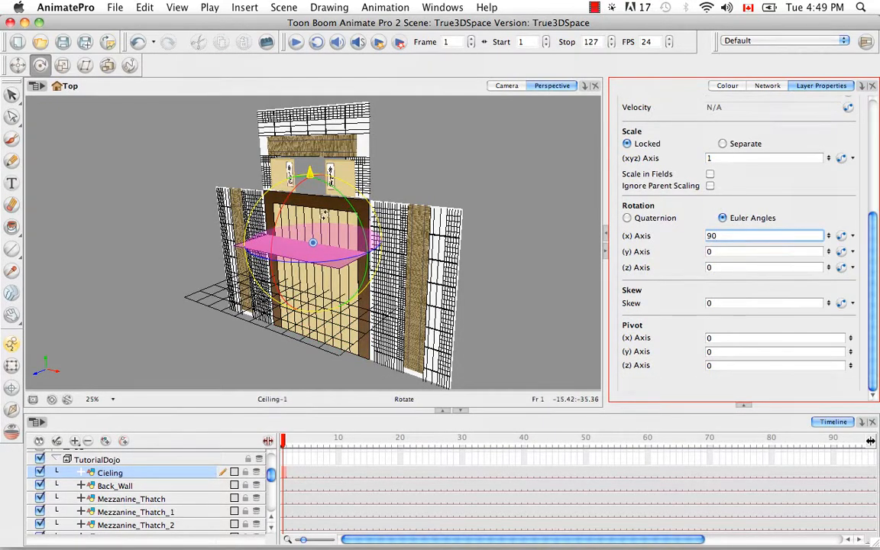
- Reset the ceiling's x-axis rotation to 0
double_click(711, 253)
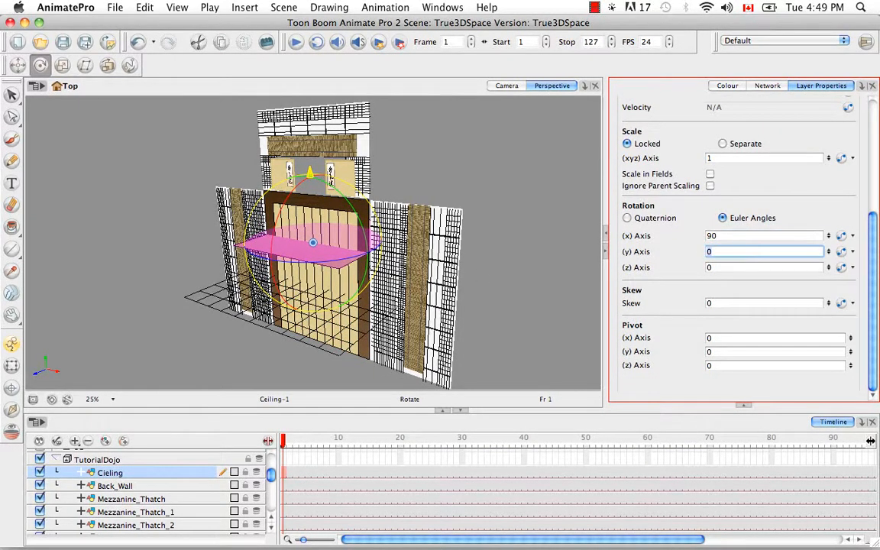
double_click(711, 237)
type("0")
key("Return")
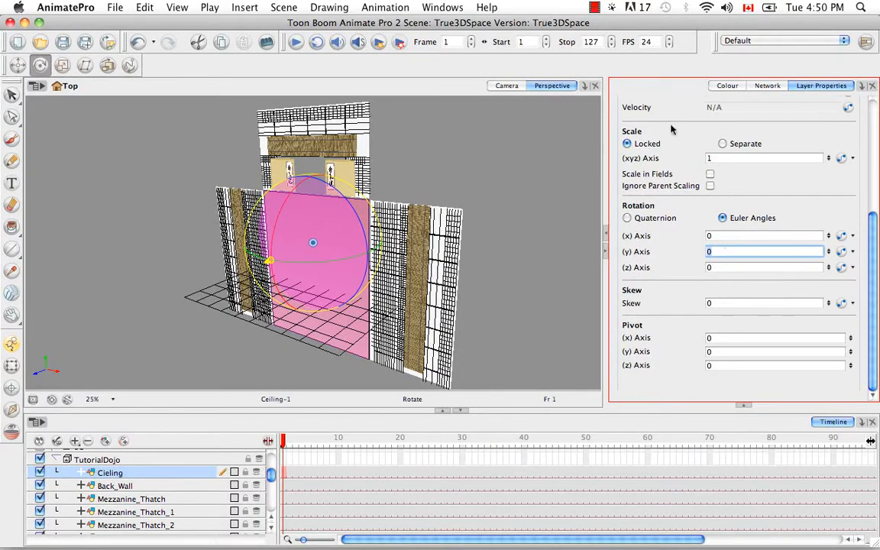
- Activate the Scale tool and switch the ceiling's scale from Locked to Separate axes
left_click(711, 174)
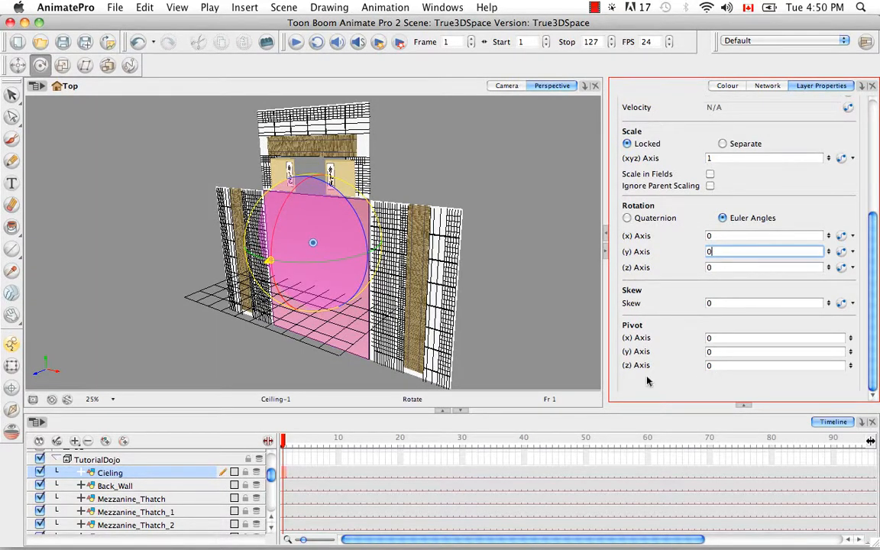
left_click(64, 67)
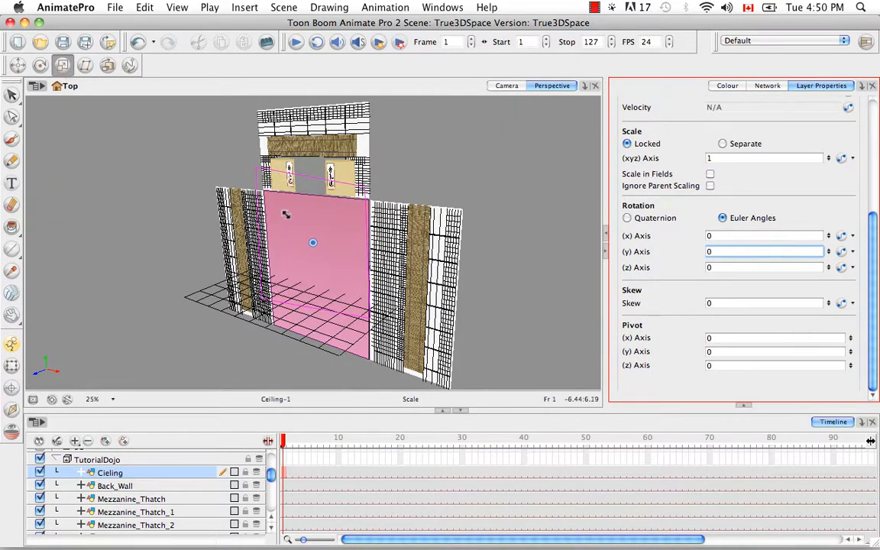
left_click(723, 145)
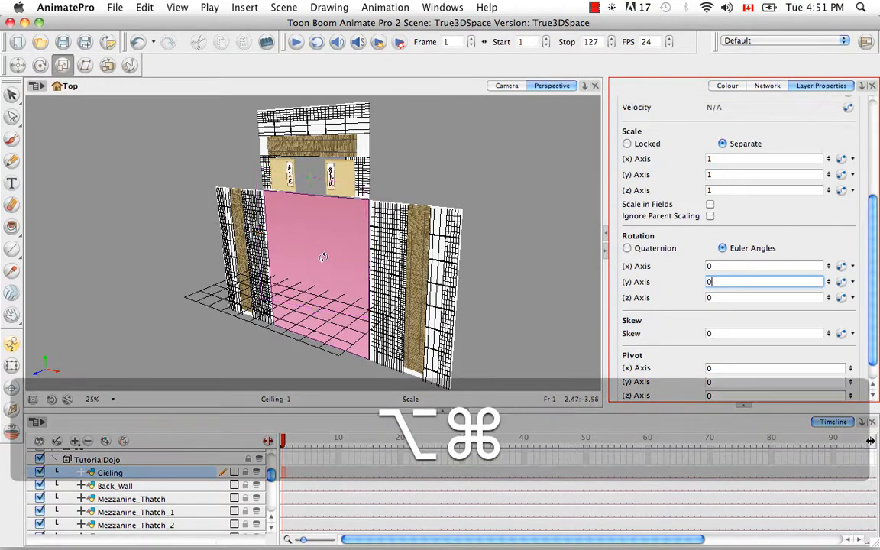
left_click_drag(334, 263, 360, 217)
key("space")
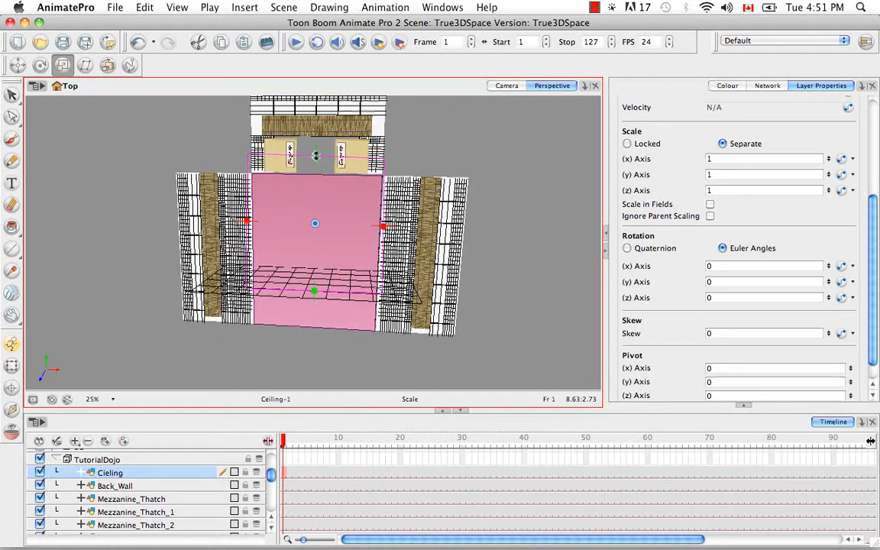
- Try scaling the ceiling to about 0.45 on the y axis and about 0.63 on the x axis, undoing each change
left_click_drag(315, 156, 316, 200)
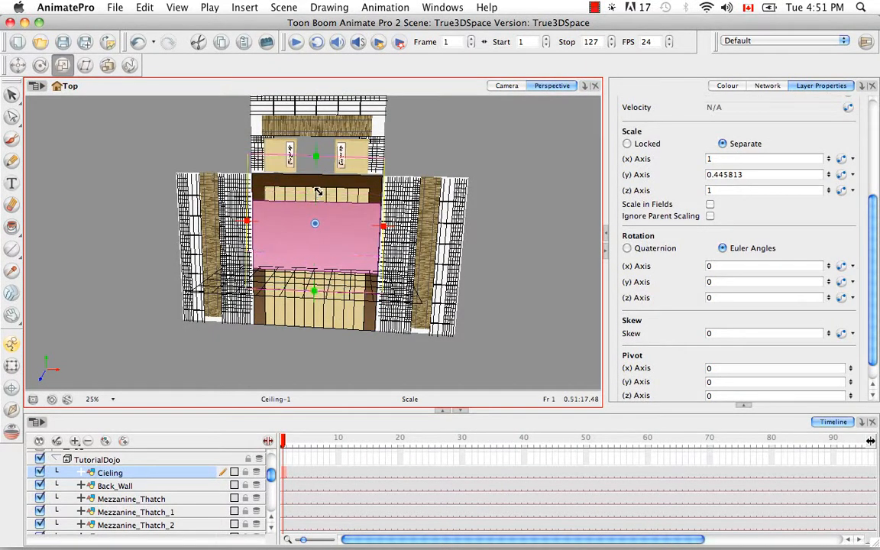
key("super+z")
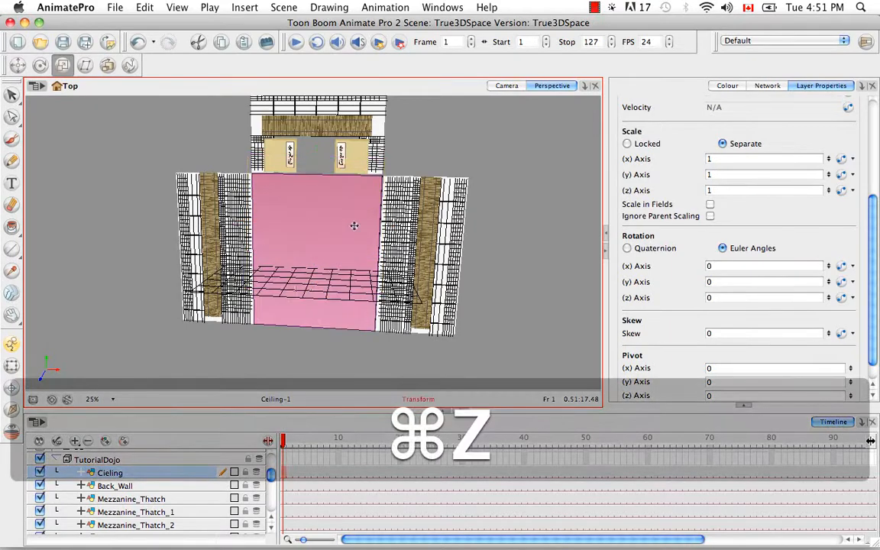
left_click_drag(383, 226, 356, 225)
key("super+z")
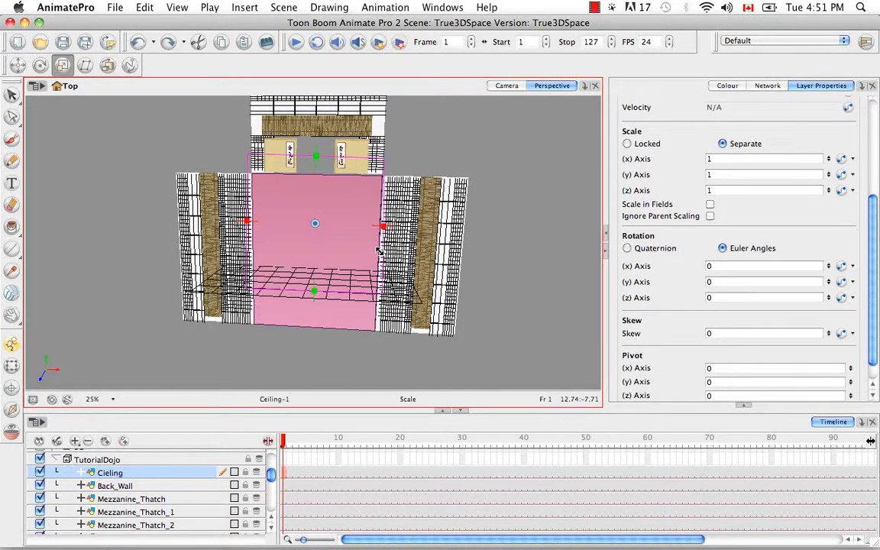
left_click_drag(383, 227, 352, 286)
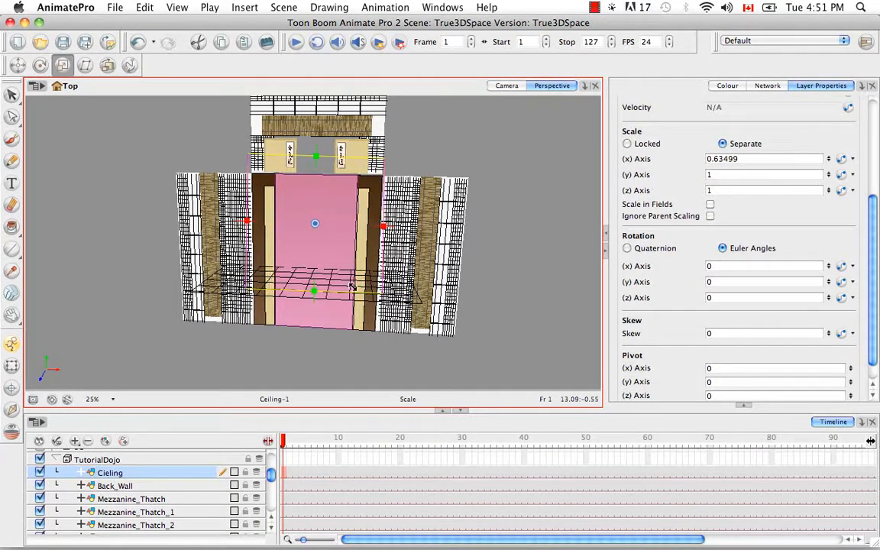
key("super+z")
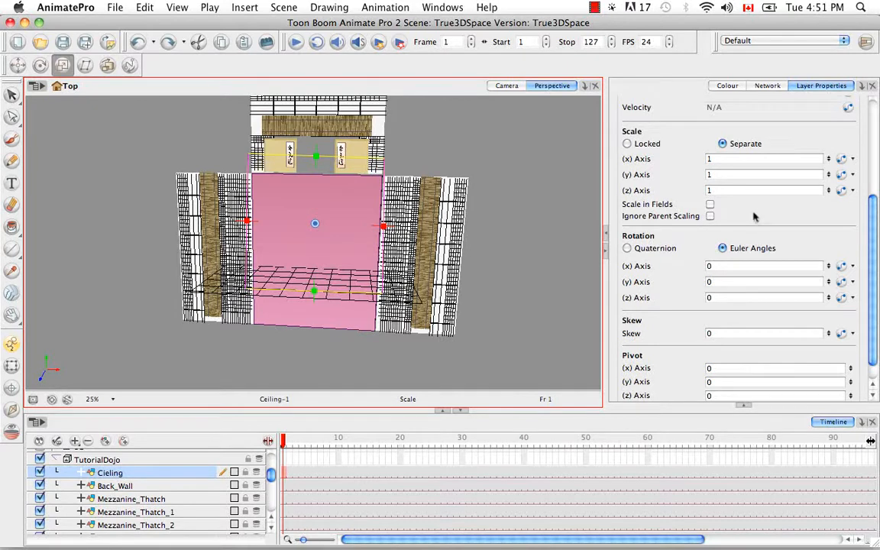
- Activate the Transform tool on the ceiling layer
left_click(13, 366)
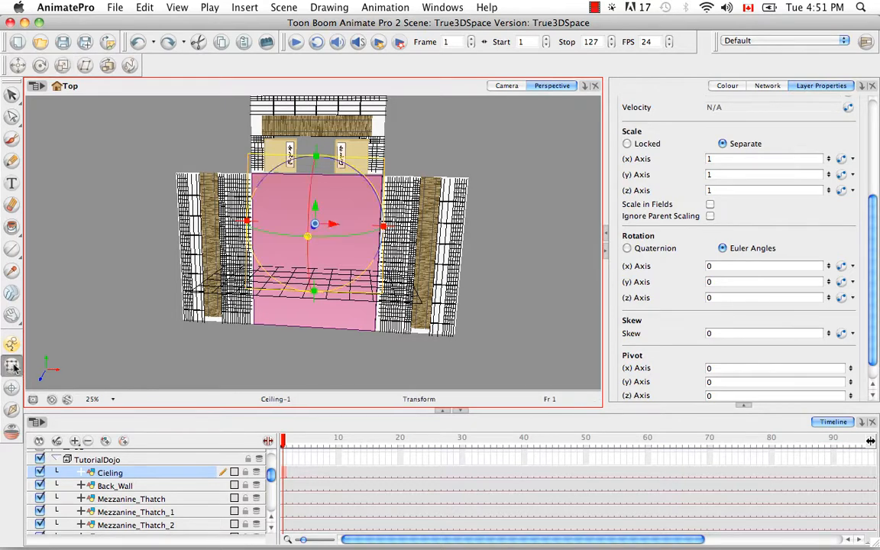